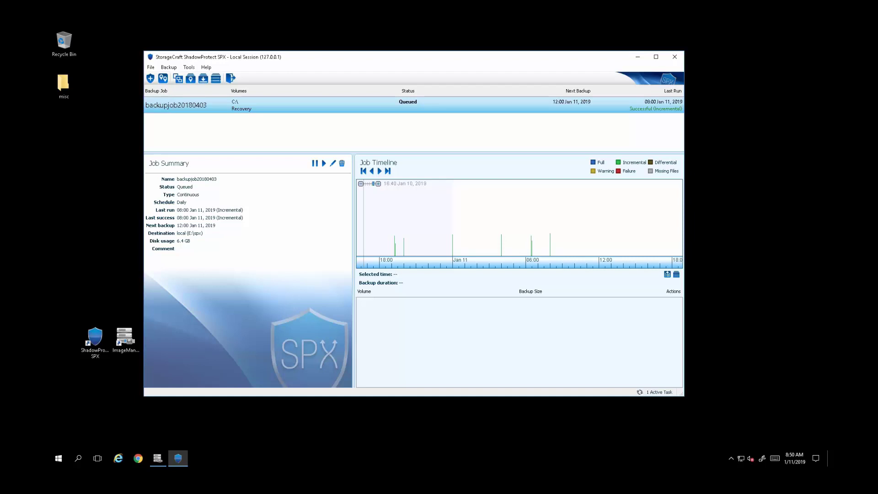
# - Check backupjob20180403's incremental schedule in Edit job, then cancel without changes
pyautogui.rightClick(183, 105)
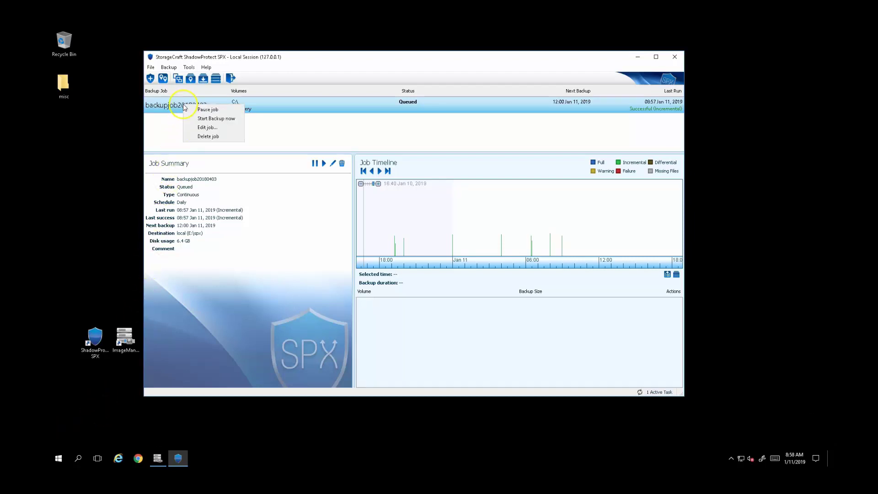
pyautogui.click(204, 128)
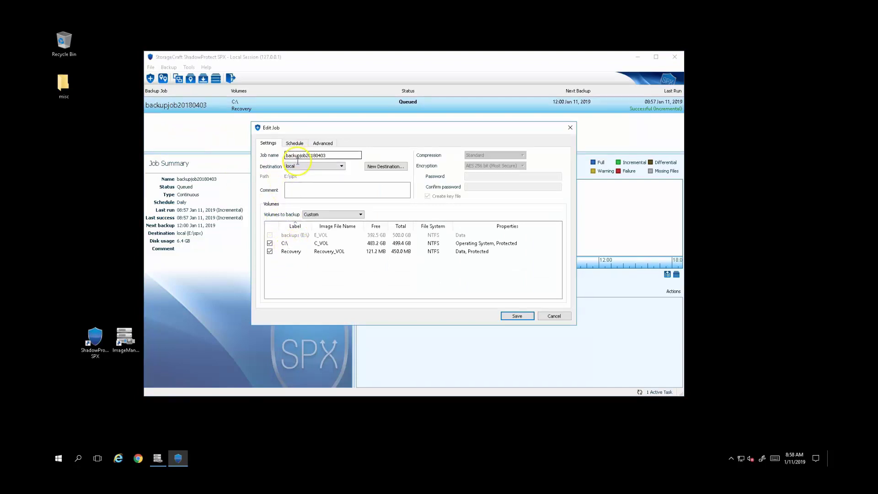
pyautogui.click(298, 144)
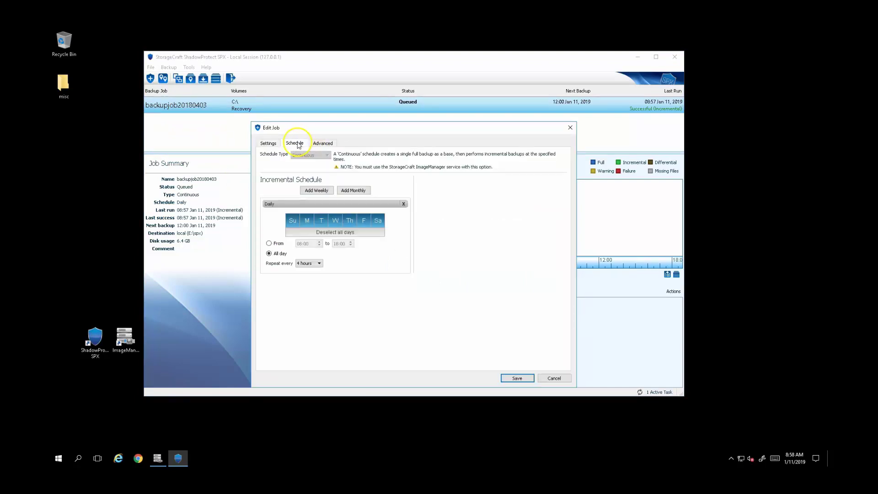
pyautogui.click(553, 378)
# - Start an unscheduled incremental backup of backupjob20180403 now
pyautogui.rightClick(259, 112)
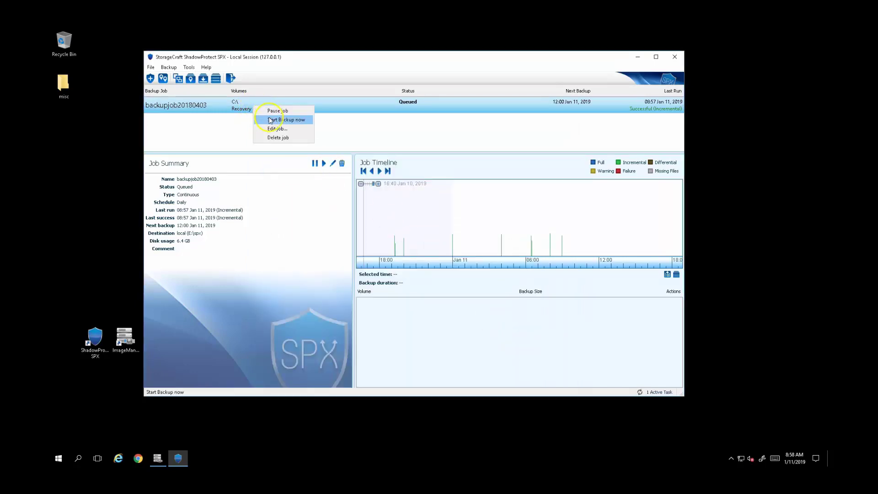
pyautogui.click(278, 120)
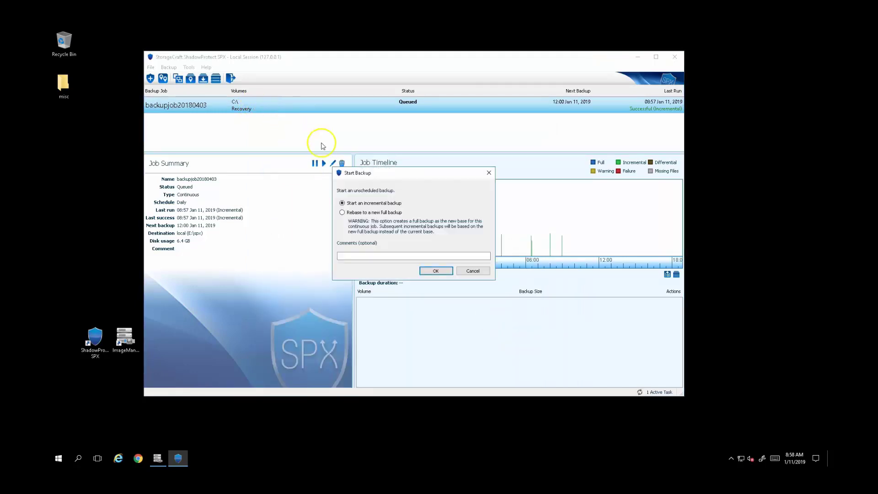
pyautogui.click(436, 270)
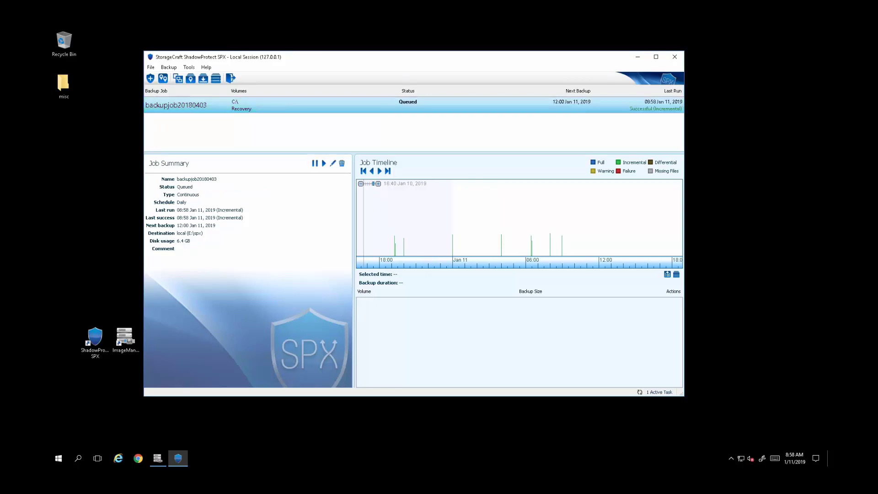
# - In the Image Chain Browser's local destination, select the C_VOL-b001-i13606-cd-cw.spi image
pyautogui.click(188, 67)
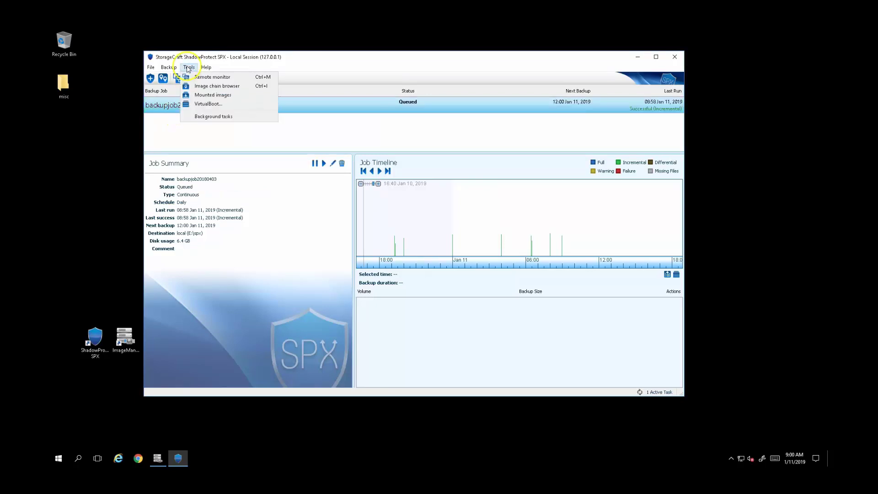
pyautogui.click(209, 85)
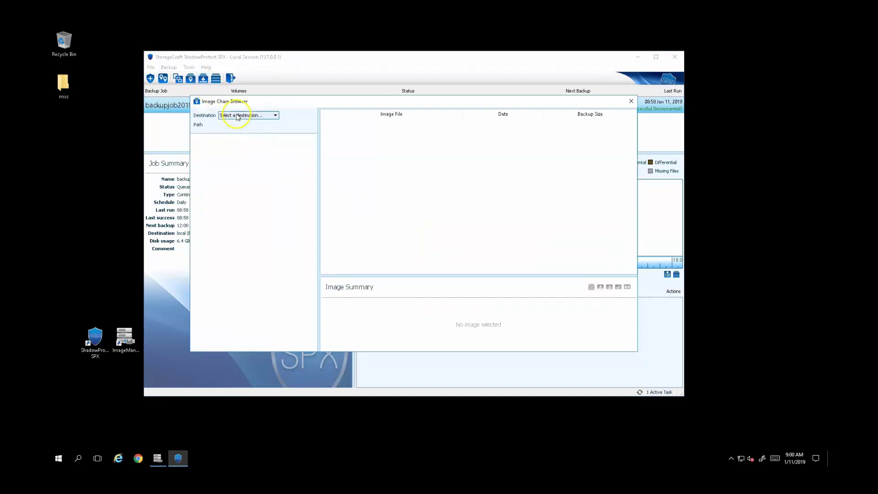
pyautogui.click(248, 115)
pyautogui.click(236, 130)
pyautogui.click(235, 138)
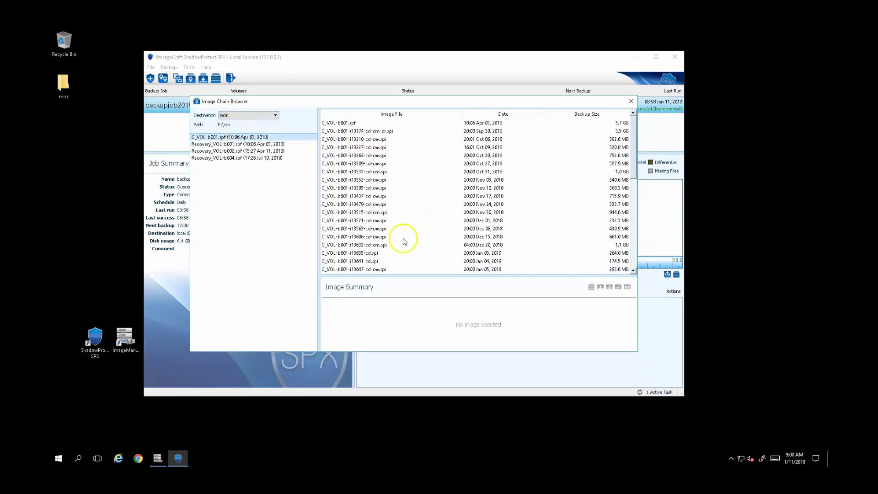
pyautogui.click(370, 237)
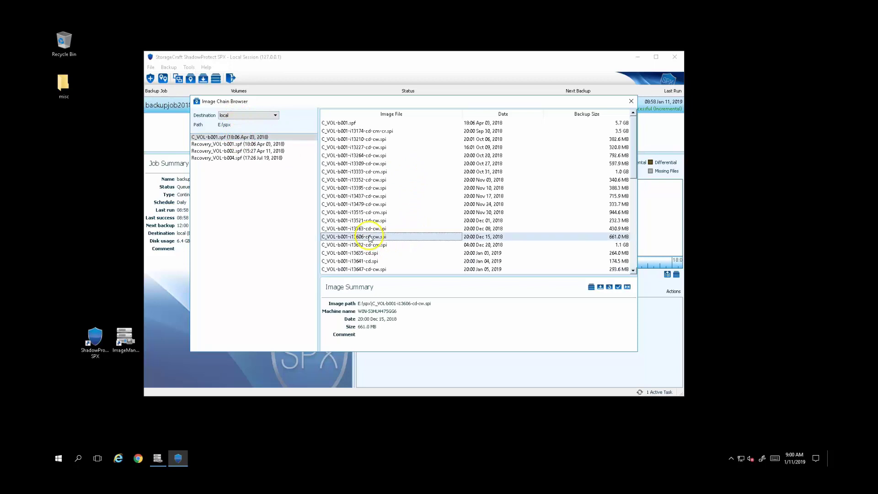
# - Mount the image read-only as drive D: using its password, and browse D: in Explorer
pyautogui.click(601, 287)
pyautogui.write('***')
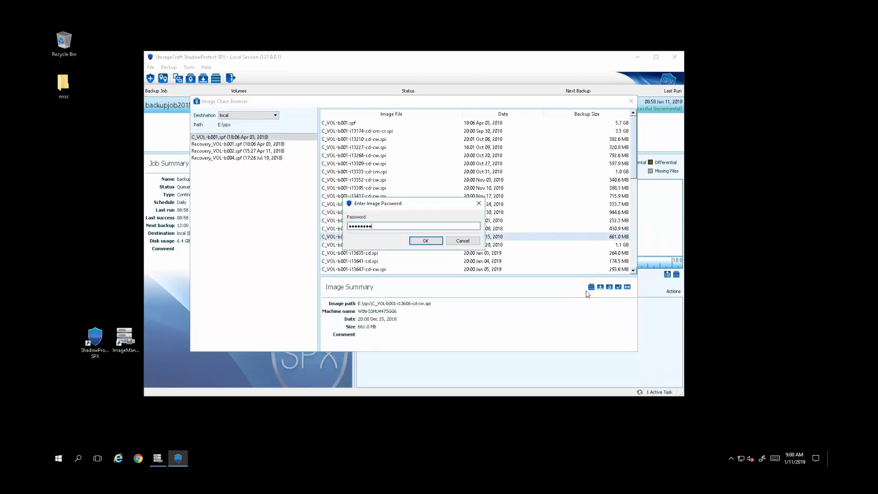
pyautogui.press('Return')
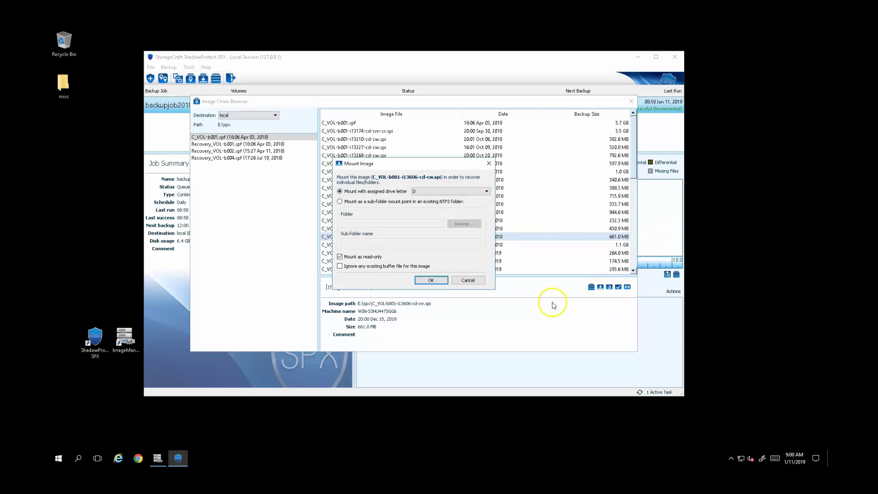
pyautogui.click(445, 280)
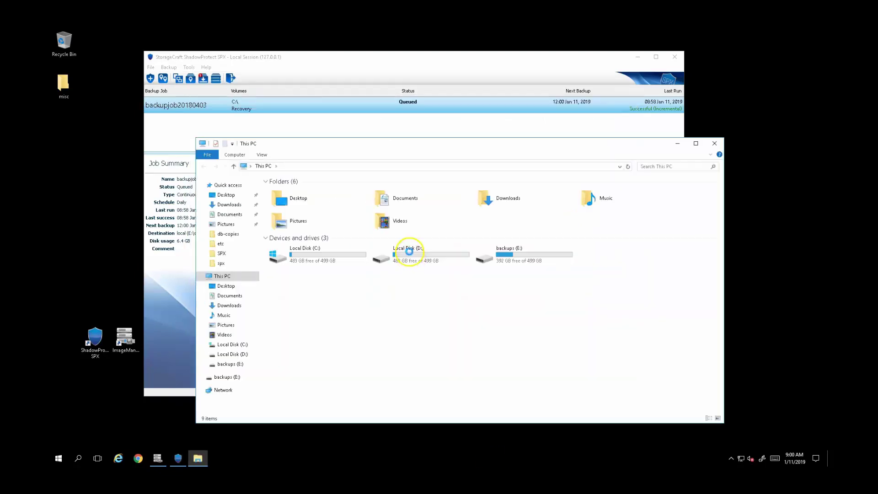
pyautogui.doubleClick(401, 251)
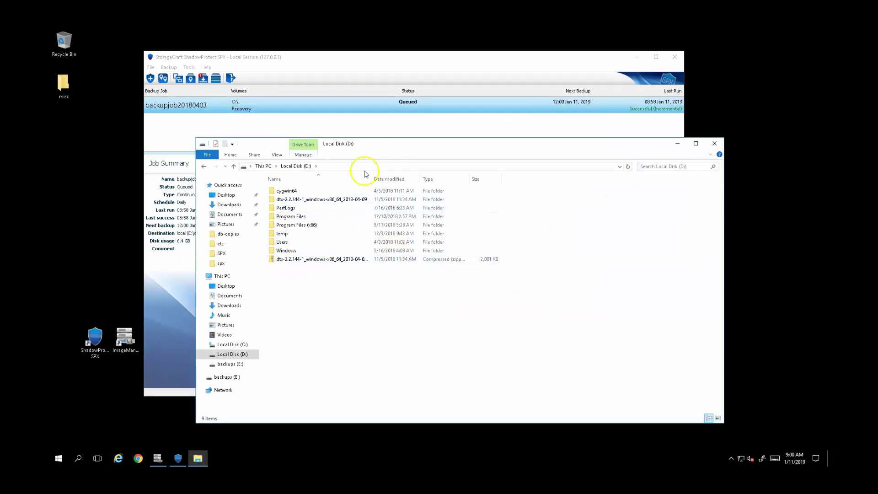
pyautogui.click(334, 58)
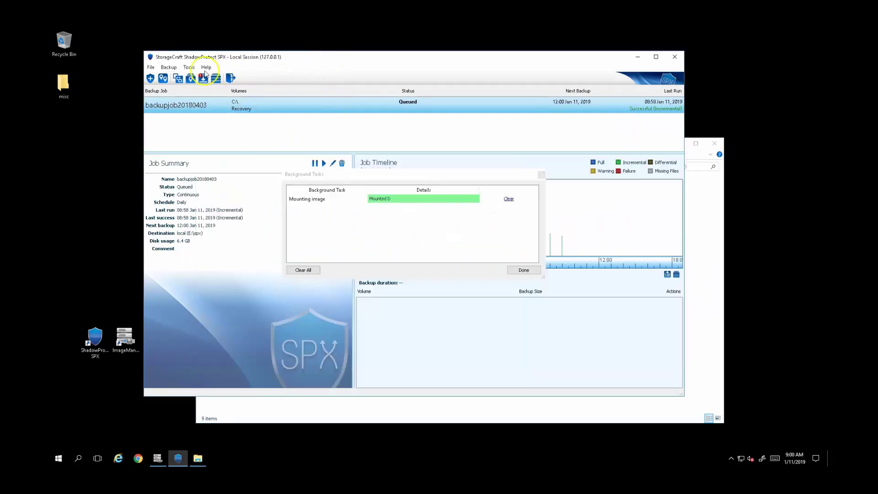
# - Reopen the local C_VOL-b001.spf chain in the Image Chain Browser and select the Nov 24, 2018 image
pyautogui.click(523, 270)
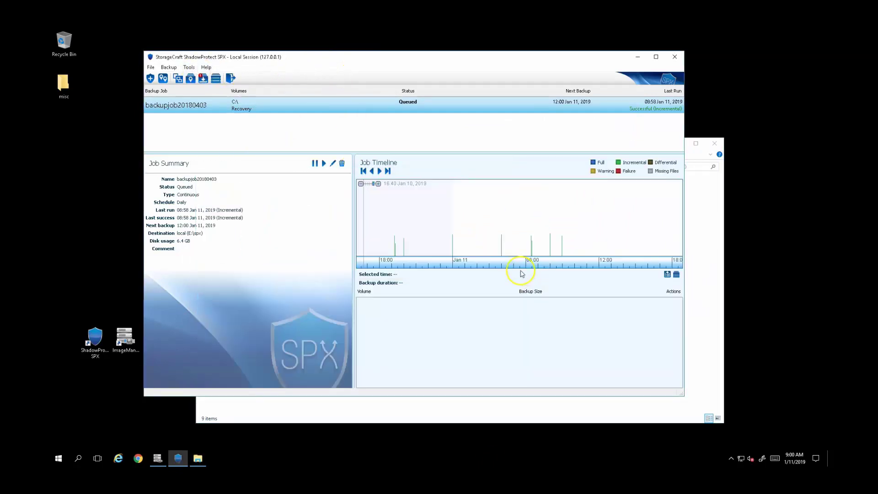
pyautogui.click(189, 67)
pyautogui.click(202, 86)
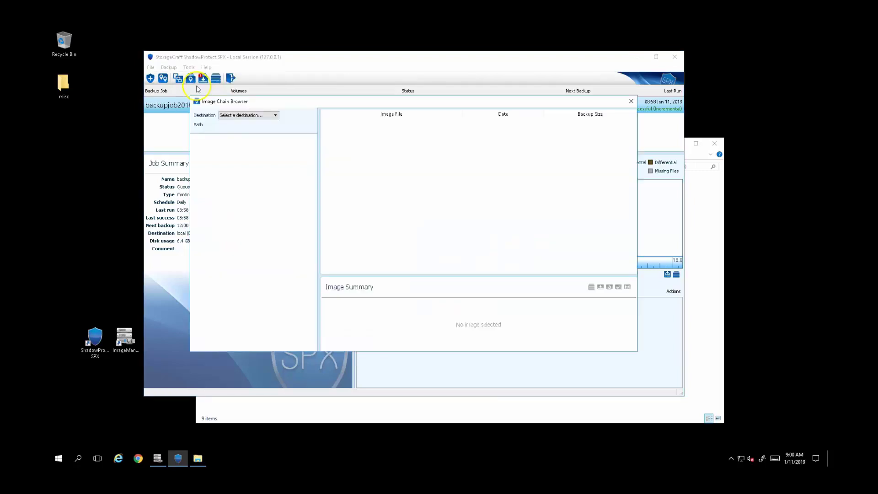
pyautogui.click(258, 114)
pyautogui.click(248, 124)
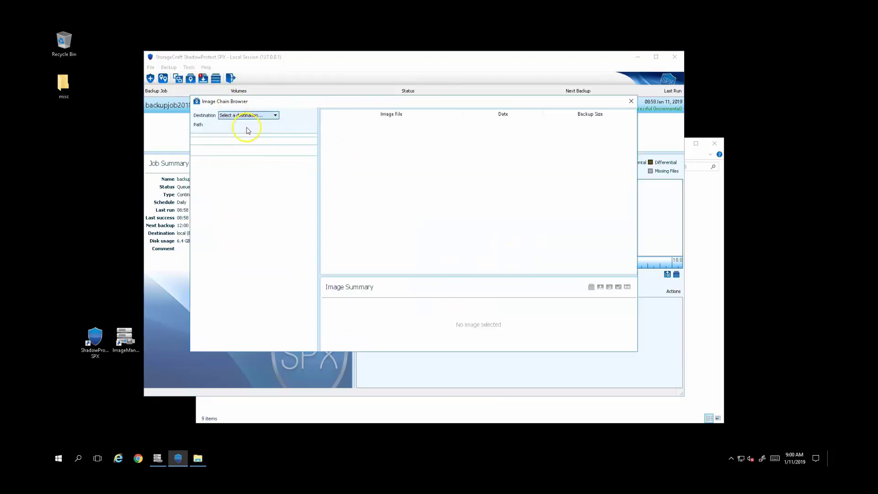
pyautogui.click(229, 138)
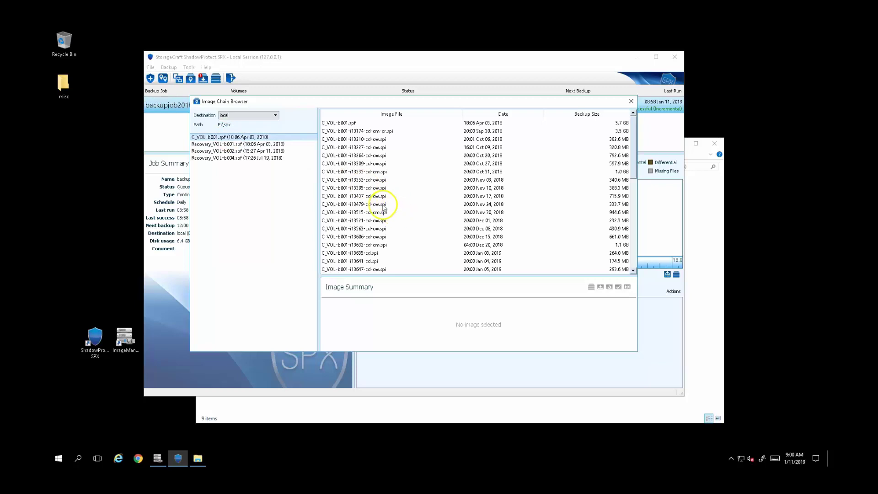
pyautogui.click(386, 204)
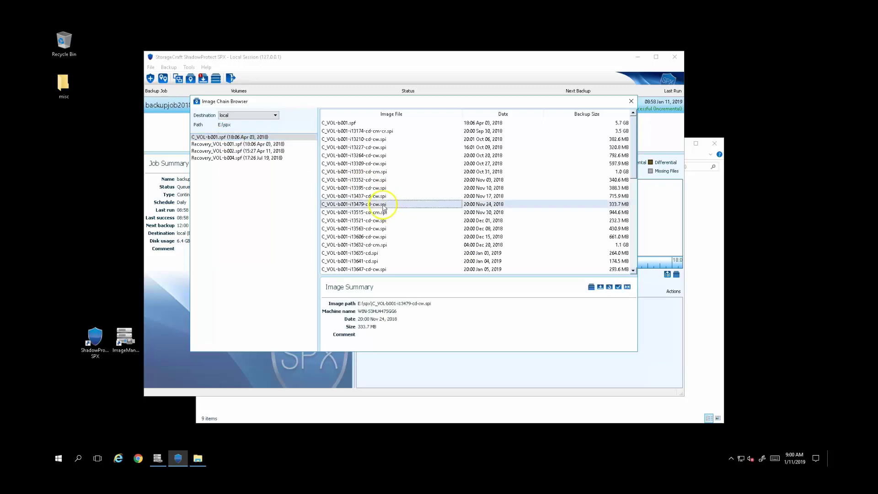
# - Begin restoring that image to a VMDK virtual disk, then cancel the restore
pyautogui.click(610, 288)
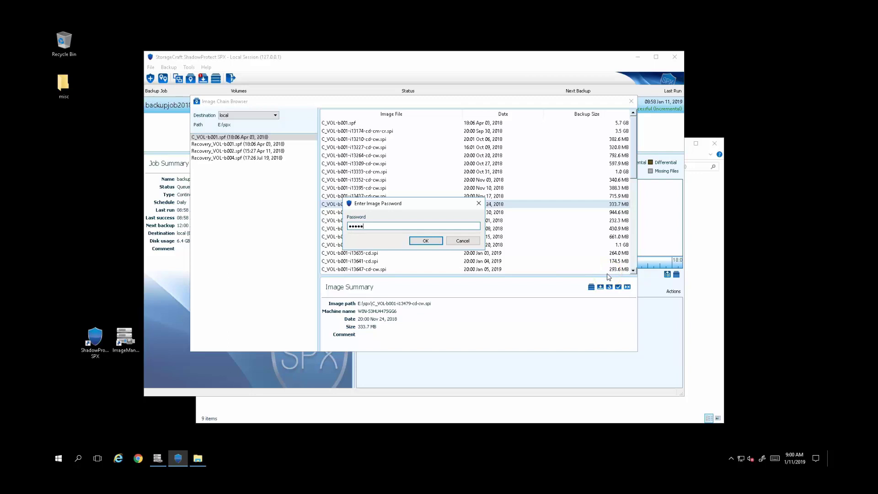
pyautogui.click(425, 241)
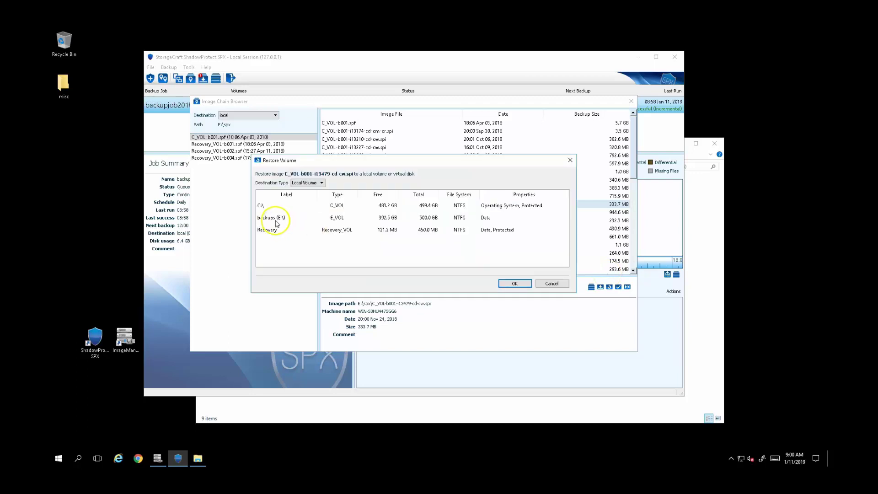
pyautogui.click(304, 183)
pyautogui.click(297, 200)
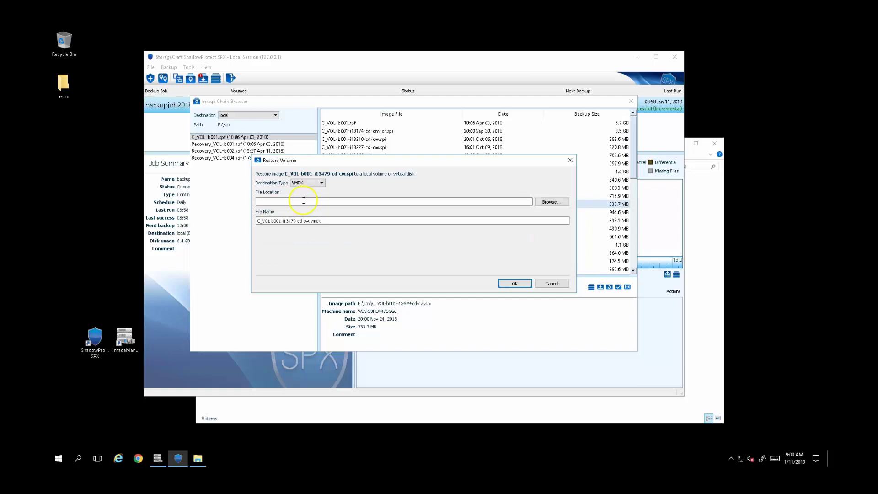
pyautogui.click(552, 284)
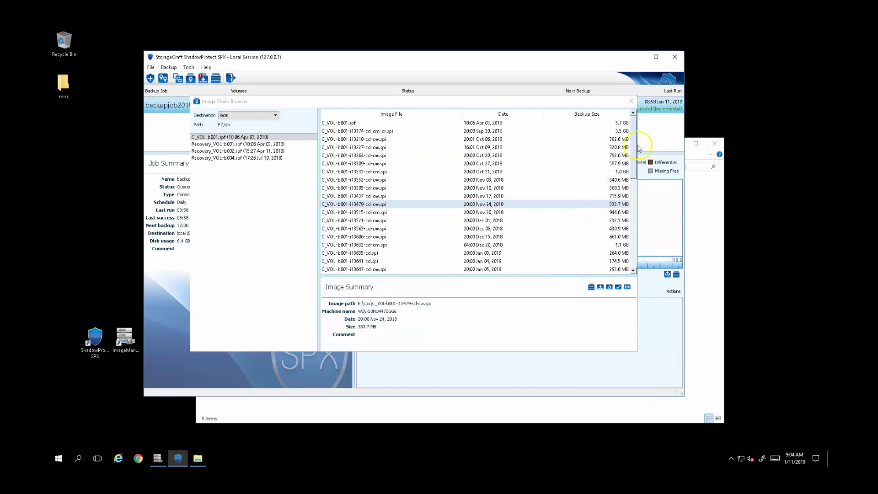
# - Scroll through the C_VOL image chain list, then launch ImageManager from the desktop
pyautogui.moveTo(634, 143); pyautogui.dragTo(637, 235)
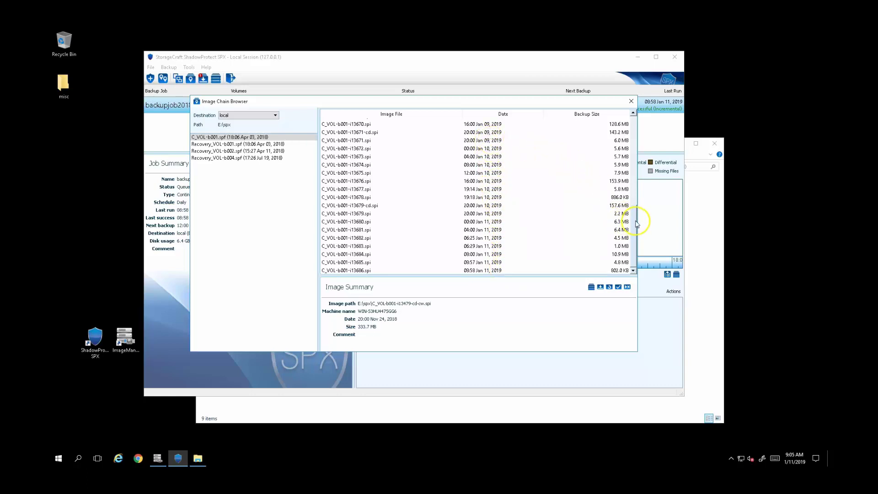
pyautogui.moveTo(633, 224); pyautogui.dragTo(632, 162)
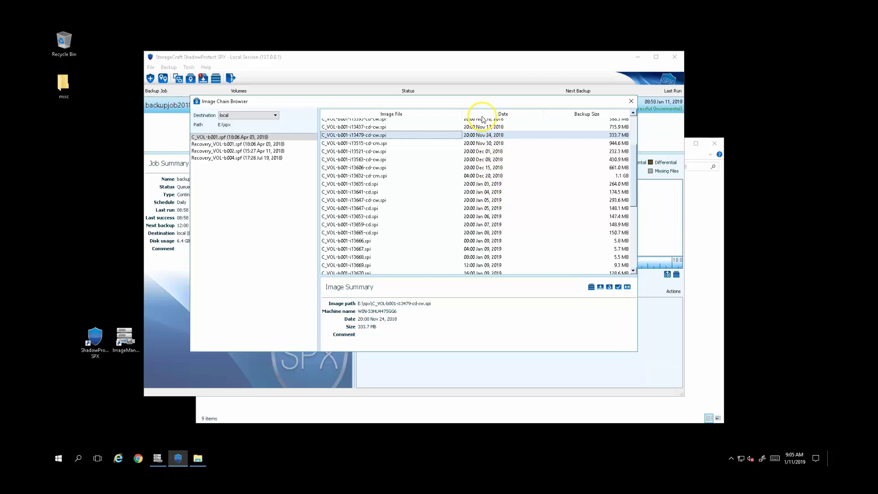
pyautogui.click(124, 347)
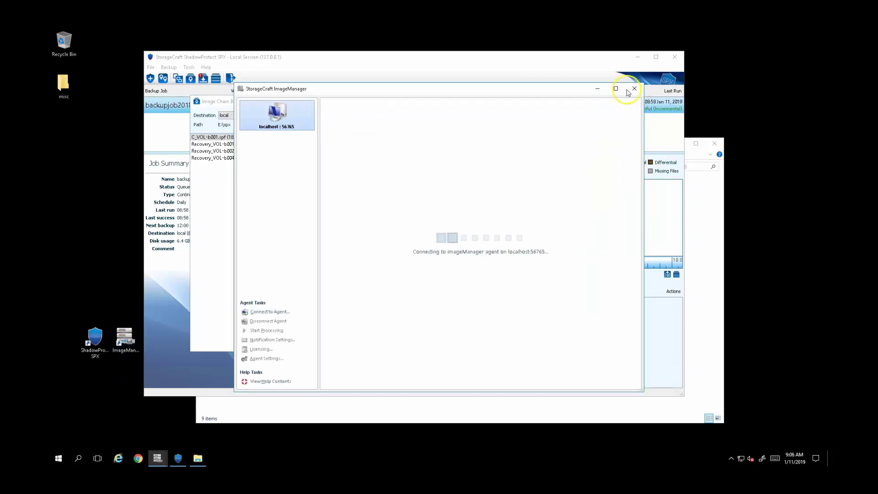
# - Review the General properties of the stcloud replication job under E:\spx in maximized ImageManager
pyautogui.click(617, 88)
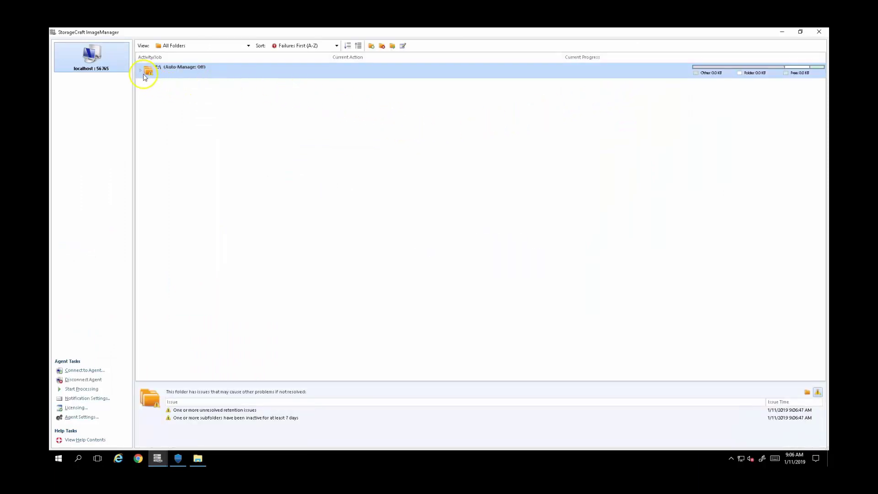
pyautogui.click(141, 70)
pyautogui.click(147, 87)
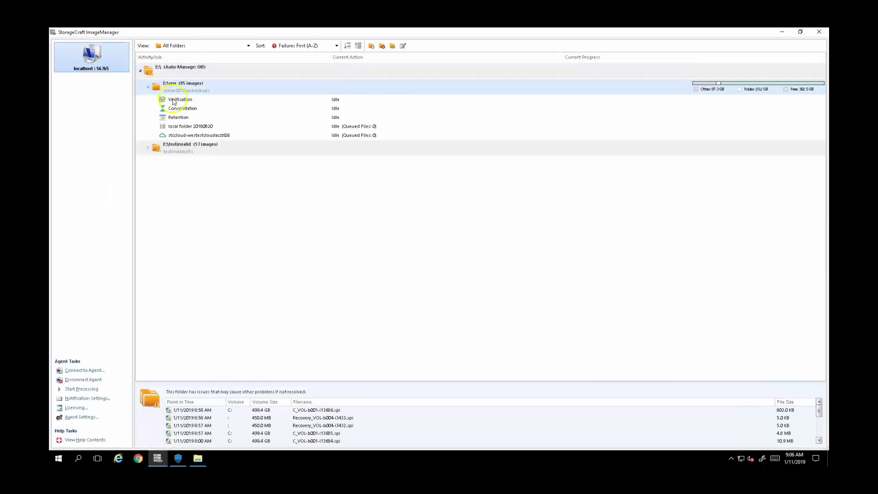
pyautogui.click(200, 136)
pyautogui.rightClick(201, 138)
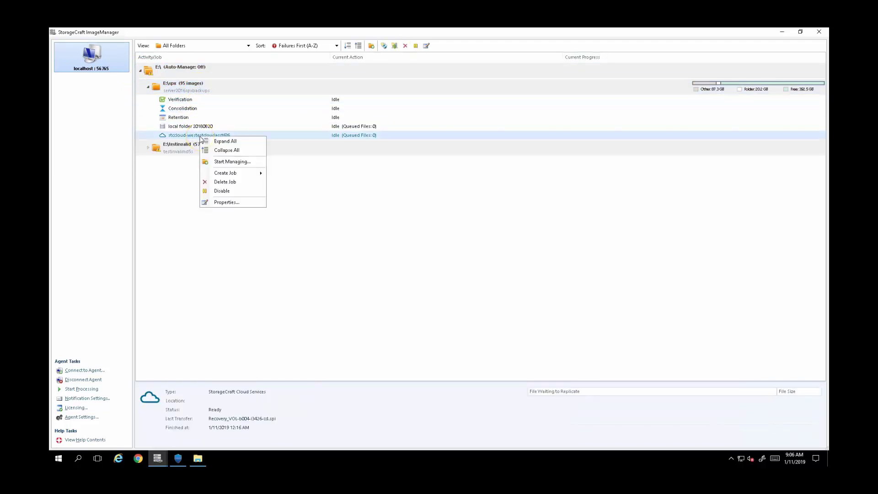
pyautogui.click(228, 203)
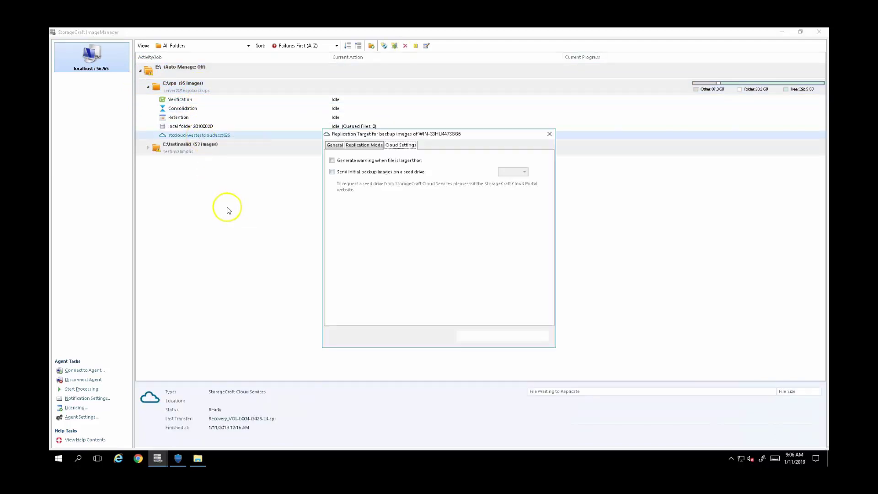
pyautogui.click(335, 145)
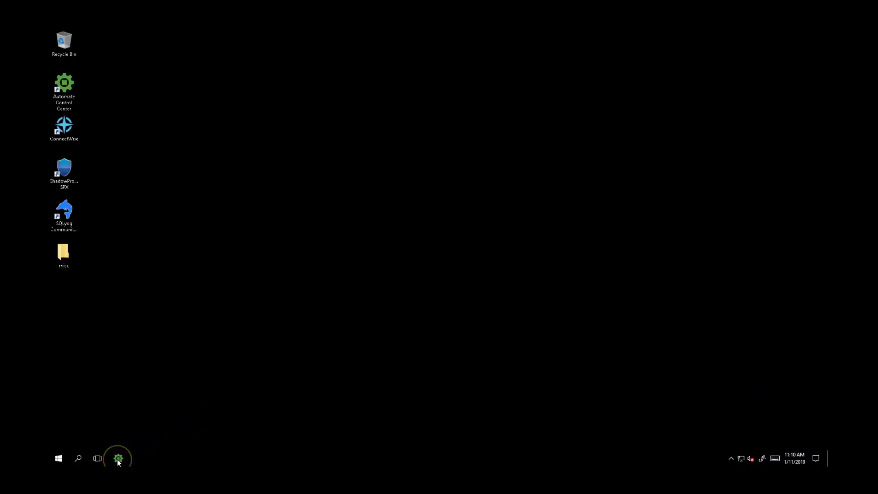
# - Launch the Automate Control Center from the taskbar and log in to the server
pyautogui.click(118, 458)
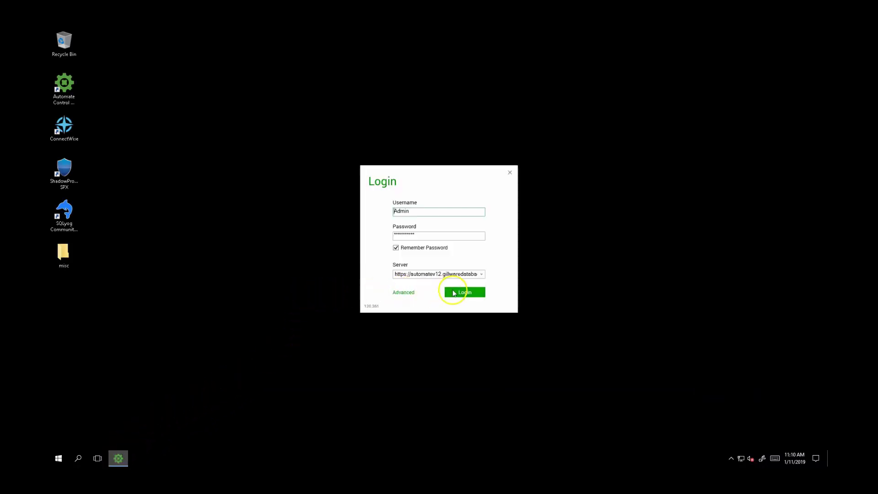
pyautogui.click(452, 291)
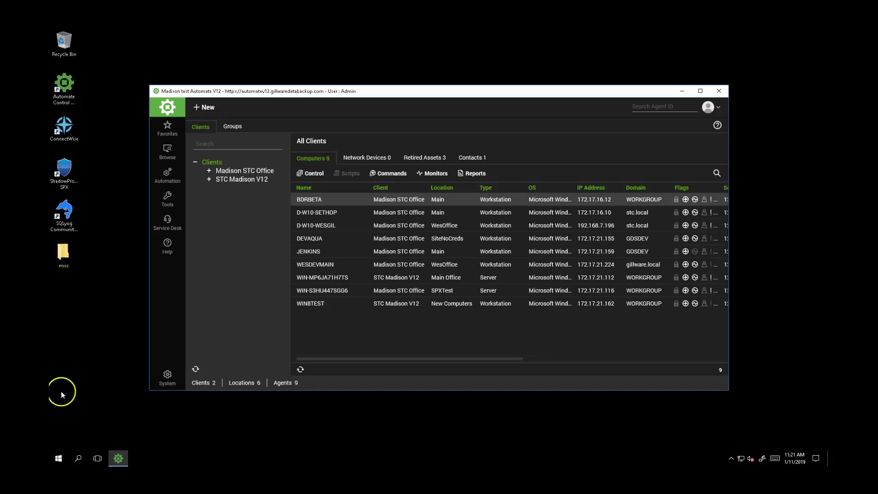
# - Open the StorageCraft plugin overview from the Tools menu
pyautogui.click(164, 203)
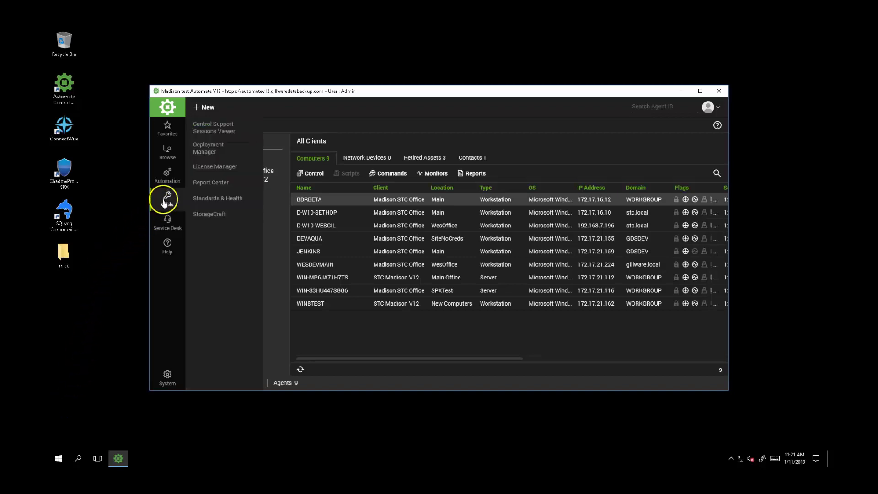
pyautogui.click(218, 214)
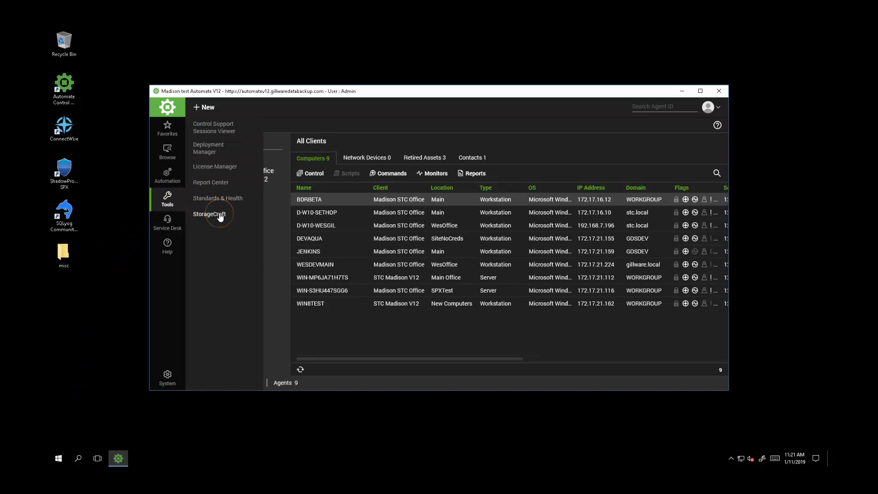
pyautogui.click(297, 317)
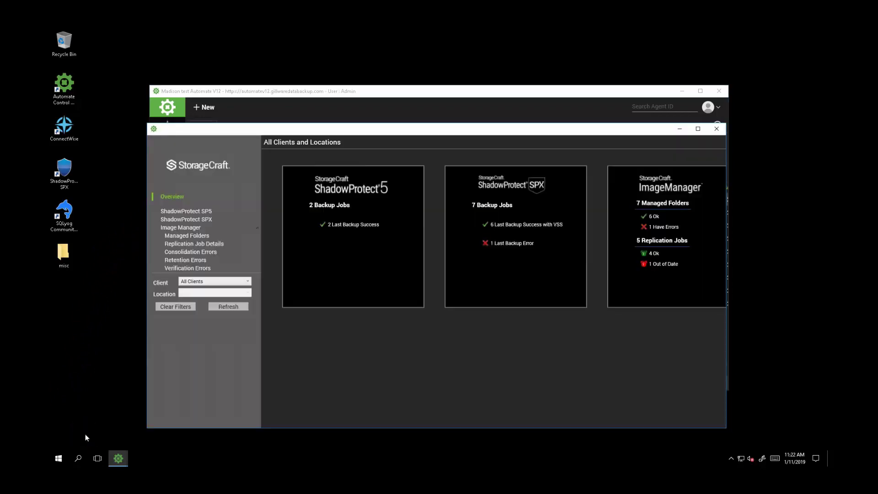
# - Browse the ShadowProtect SP5, ShadowProtect SPX and Image Manager pages in the maximized StorageCraft window
pyautogui.click(698, 133)
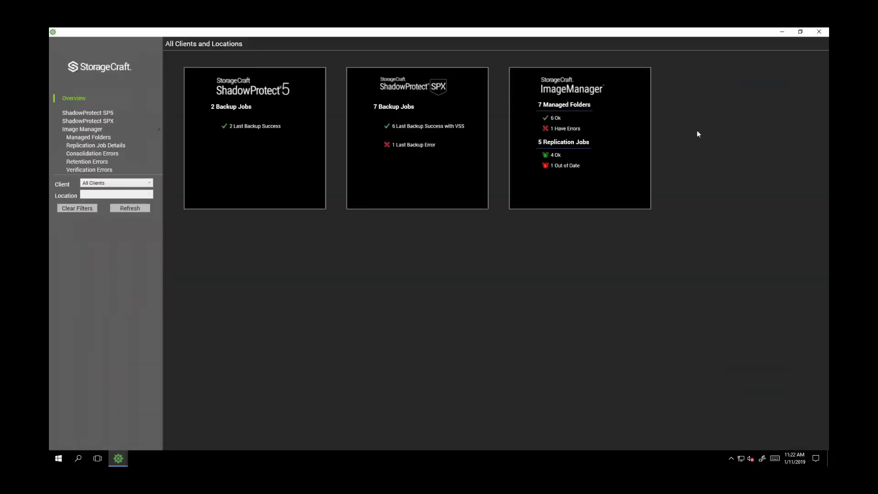
pyautogui.click(672, 282)
pyautogui.click(253, 136)
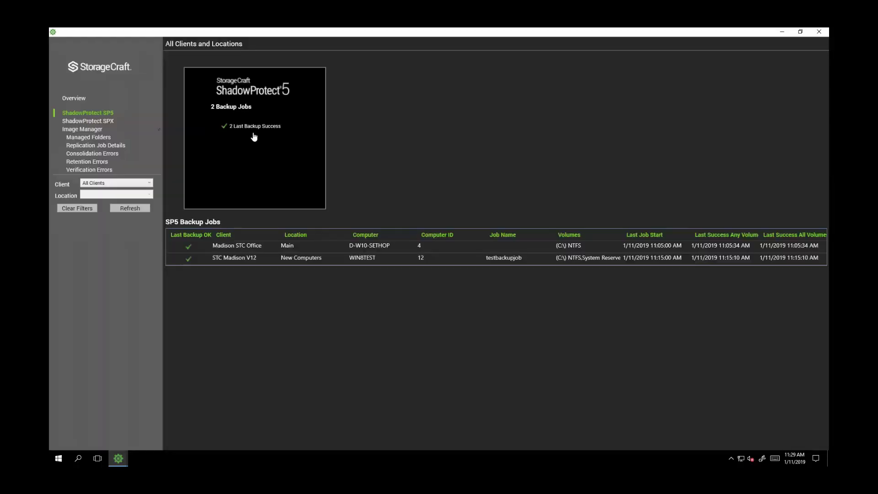
pyautogui.click(261, 170)
pyautogui.click(80, 121)
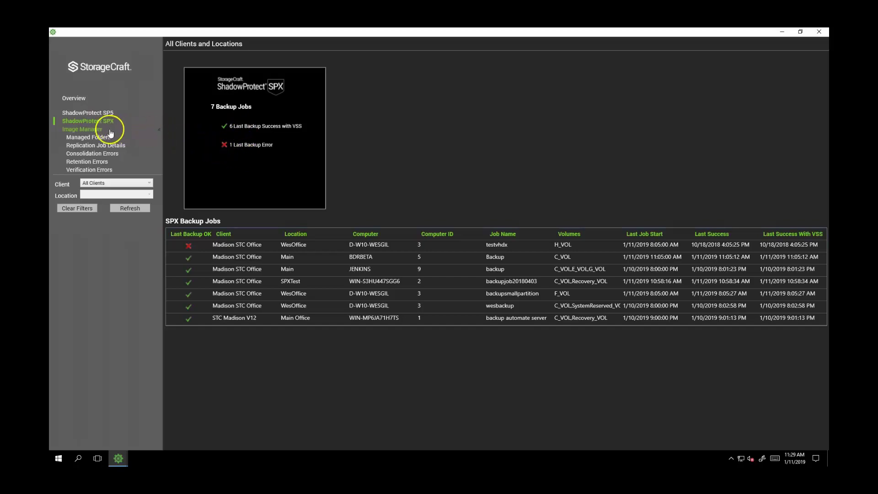
pyautogui.click(91, 130)
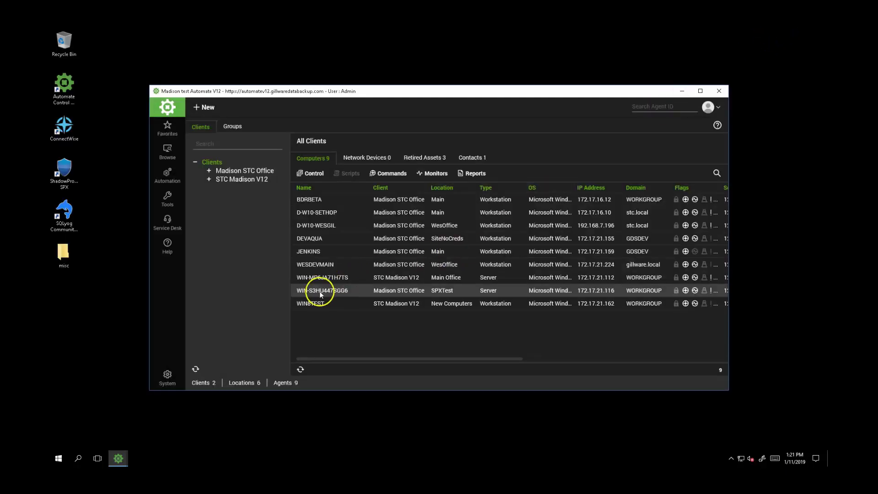
# - Open WIN-S3HU447SGG6's StorageCraft plugin and load its backup history for the date range
pyautogui.doubleClick(322, 293)
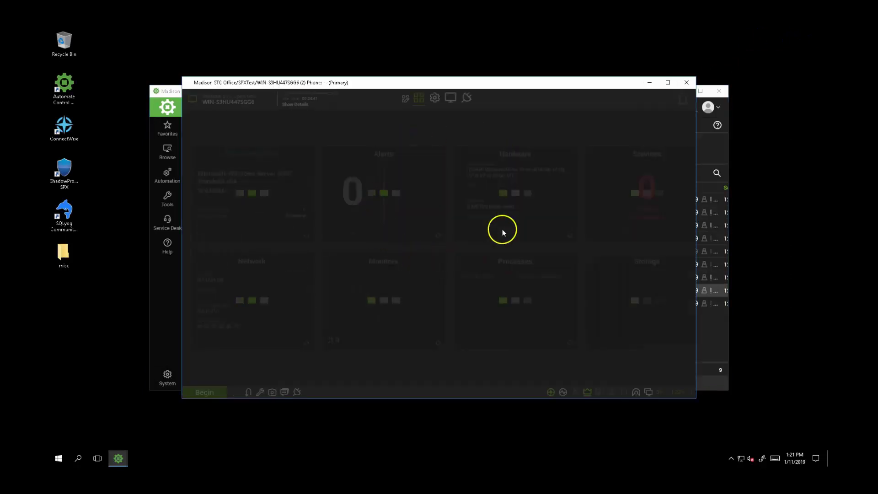
pyautogui.click(466, 98)
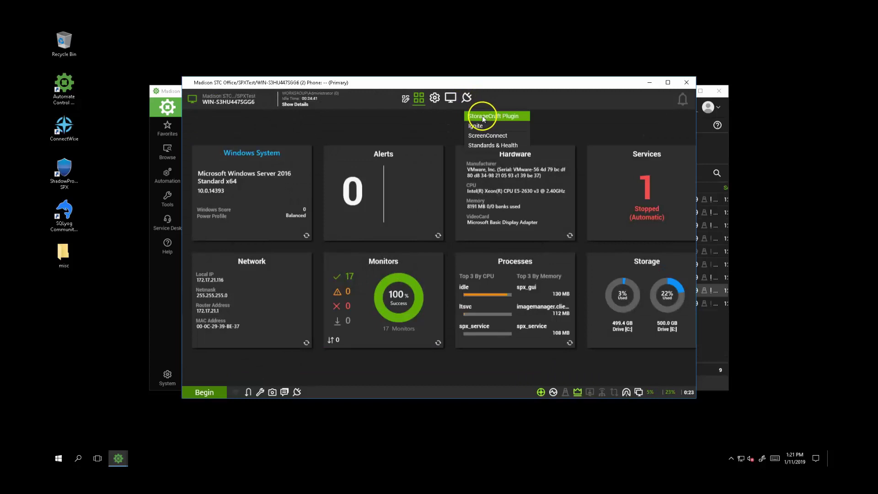
pyautogui.click(482, 116)
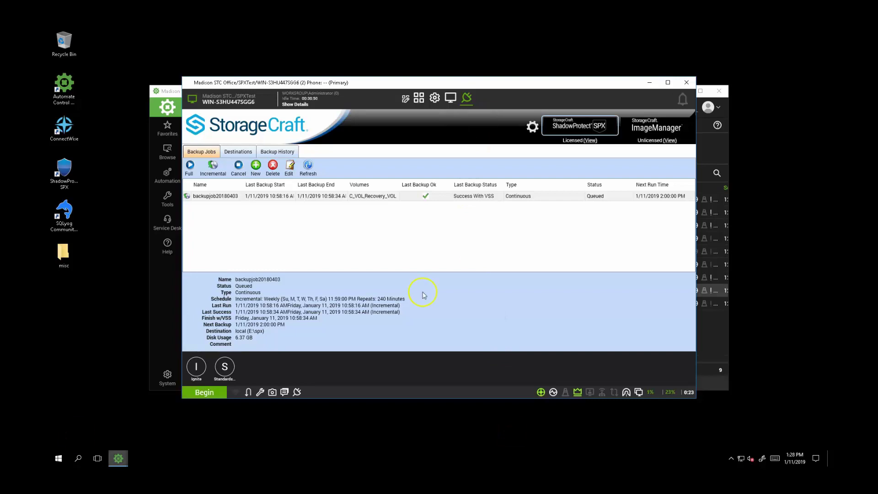
pyautogui.click(667, 82)
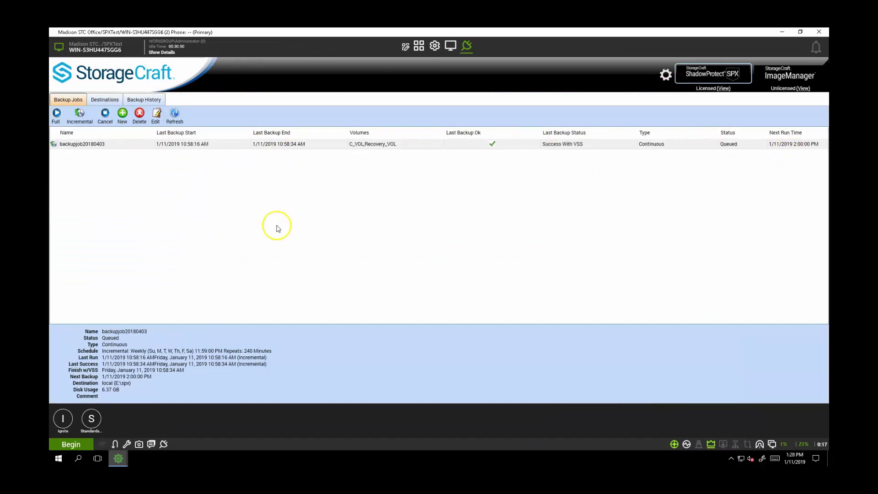
pyautogui.click(144, 99)
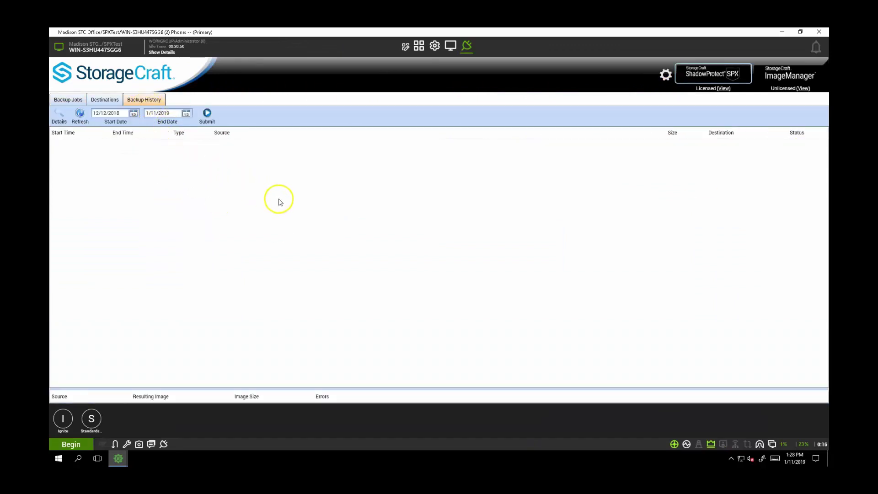
pyautogui.click(206, 116)
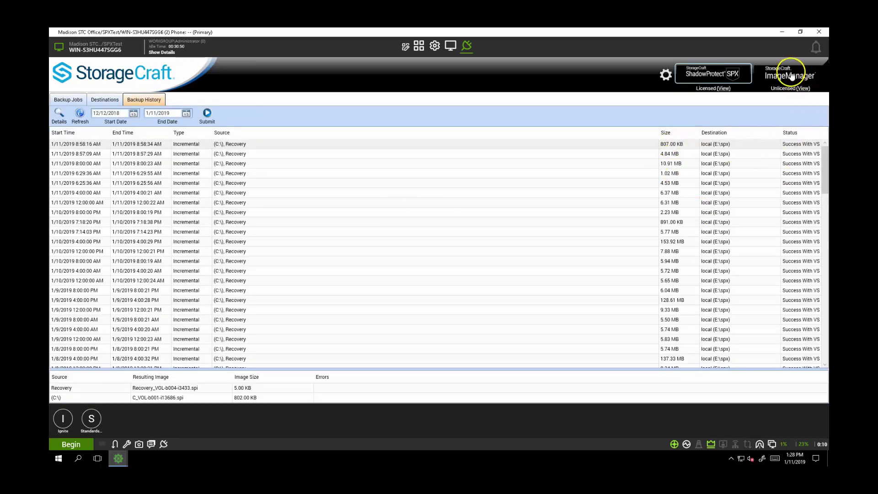
# - Change the C_VOL replication target threshold to 4 hours, save it, and refresh the folder status
pyautogui.click(791, 77)
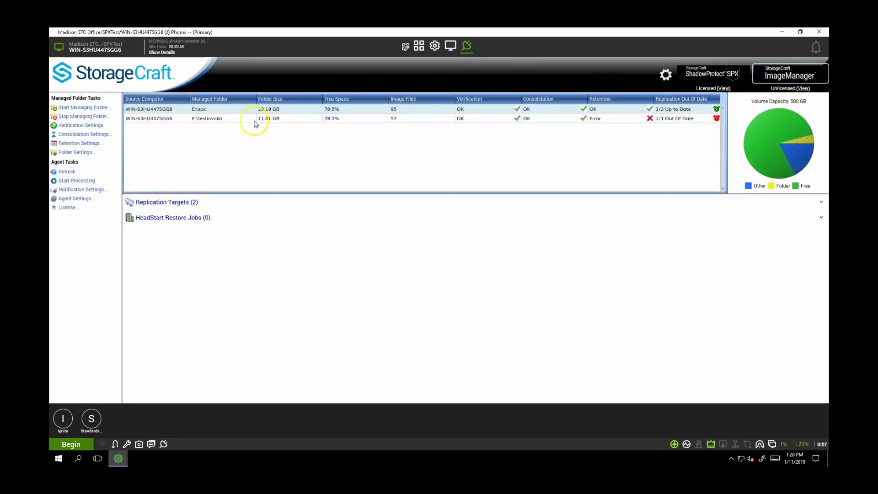
pyautogui.click(192, 203)
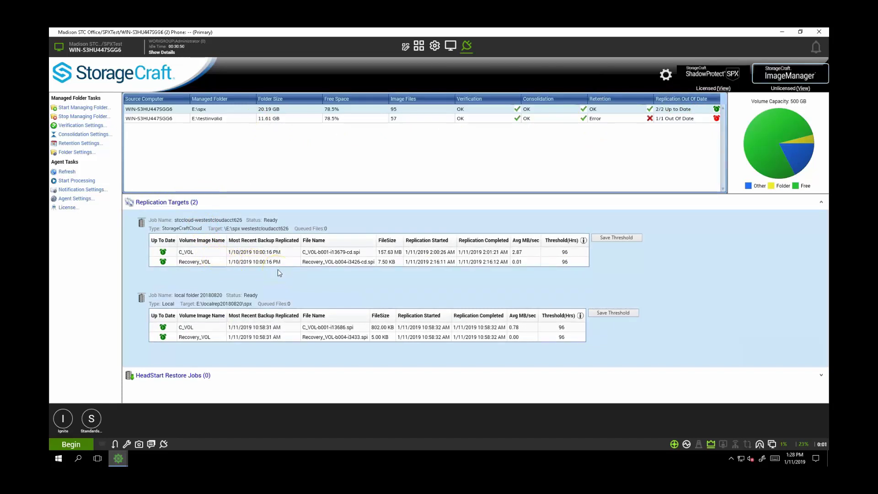
pyautogui.click(279, 269)
pyautogui.click(566, 253)
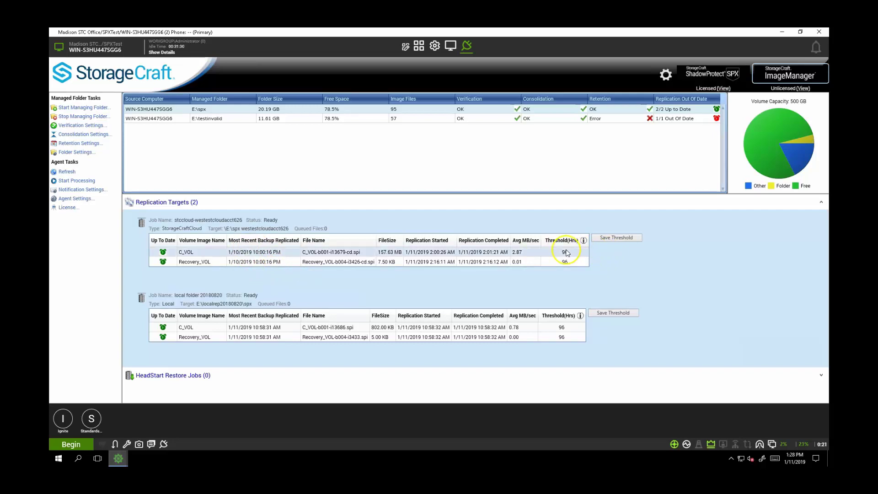
pyautogui.click(566, 252)
pyautogui.write('4')
pyautogui.click(629, 240)
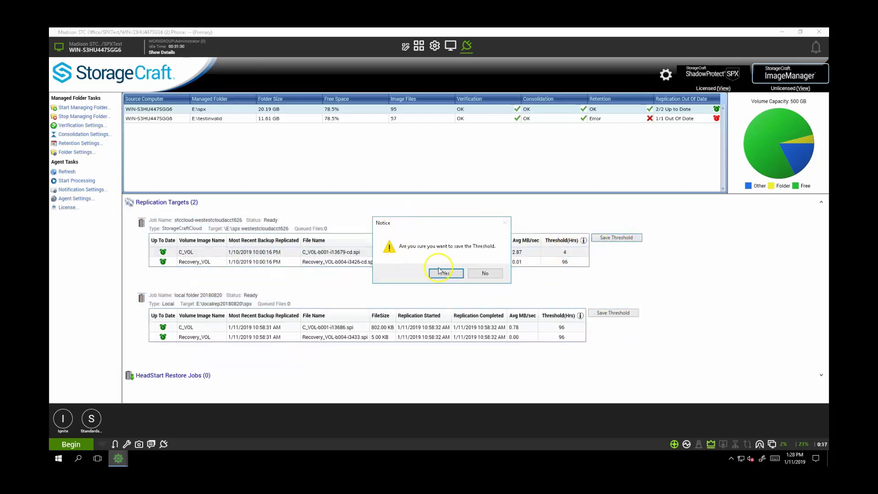
pyautogui.click(439, 271)
pyautogui.click(67, 172)
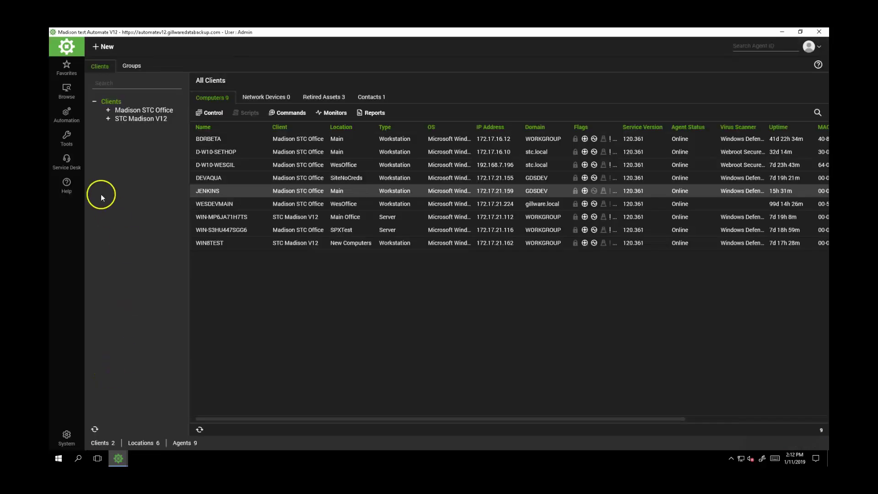
# - Open the BU - SPX Backup Age SLA 4 Hours internal monitor's query results and open flagged JENKINS
pyautogui.click(65, 113)
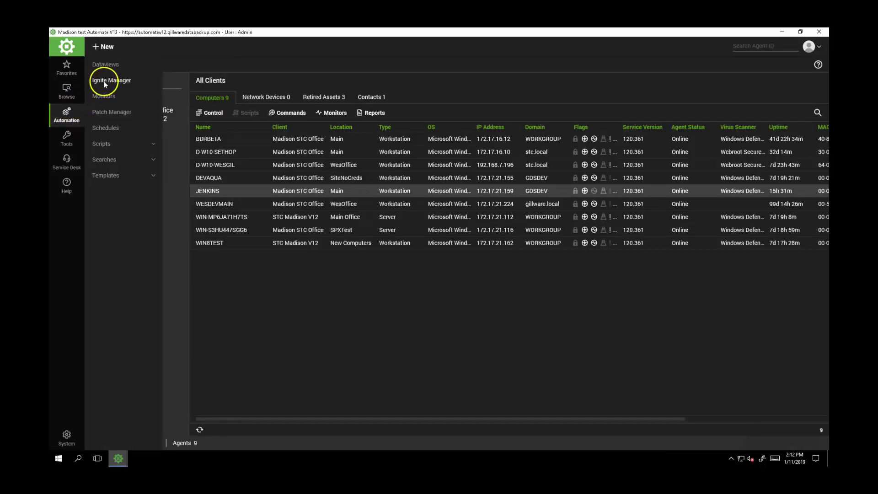
pyautogui.click(110, 97)
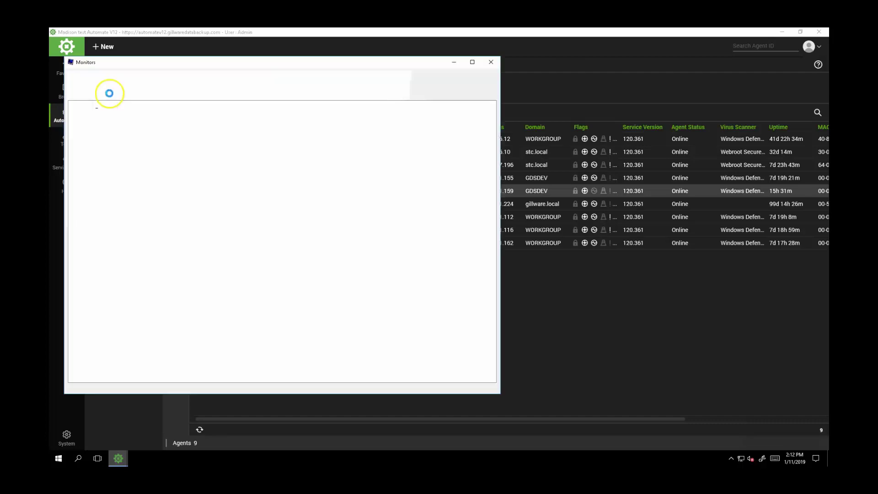
pyautogui.click(244, 76)
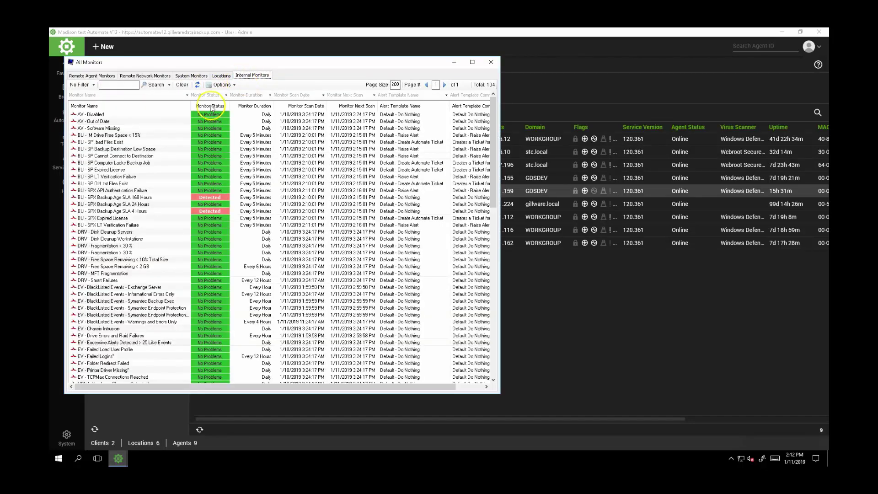
pyautogui.click(159, 212)
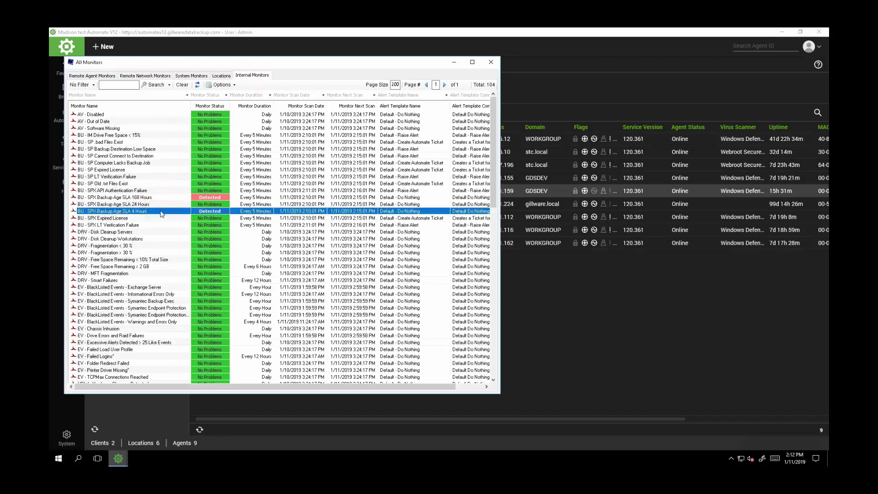
pyautogui.doubleClick(161, 212)
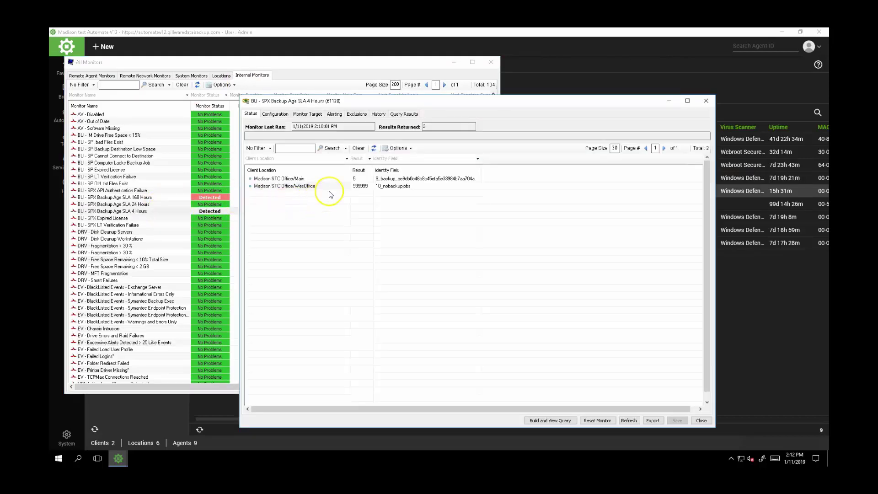
pyautogui.click(397, 117)
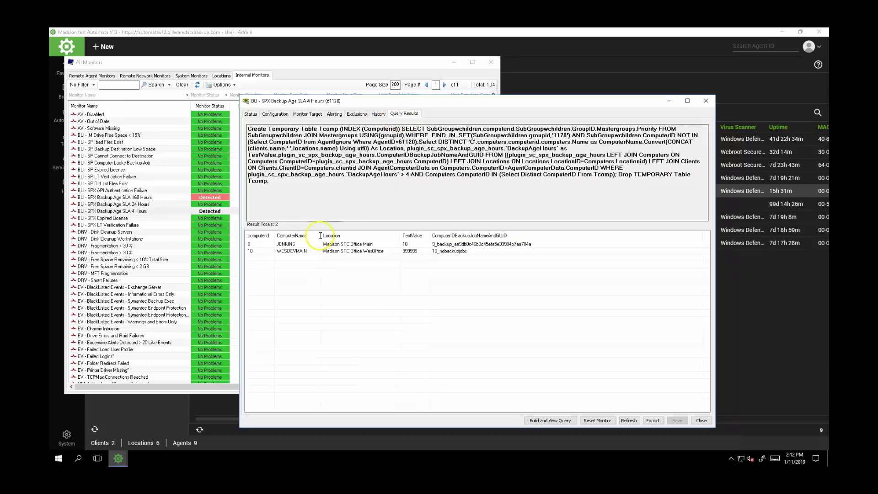
pyautogui.click(398, 36)
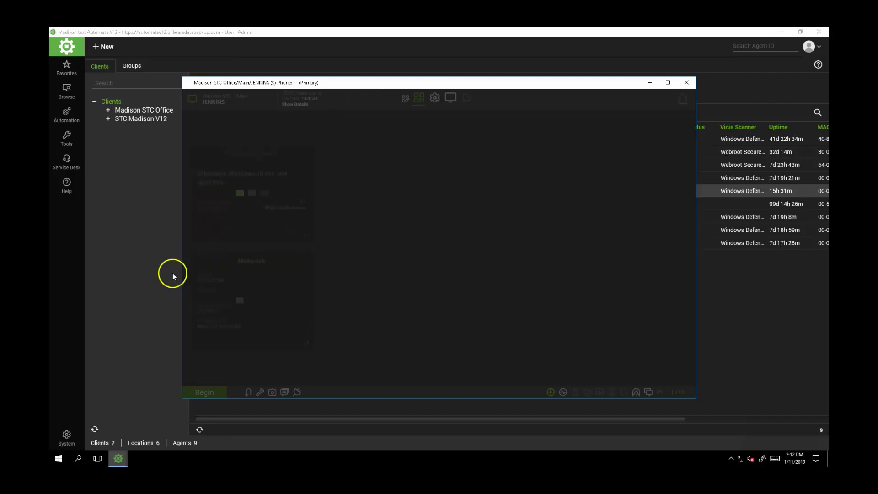
# - Check the StorageCraft SPX backup jobs window, then return to the All Monitors window
pyautogui.moveTo(119, 458)
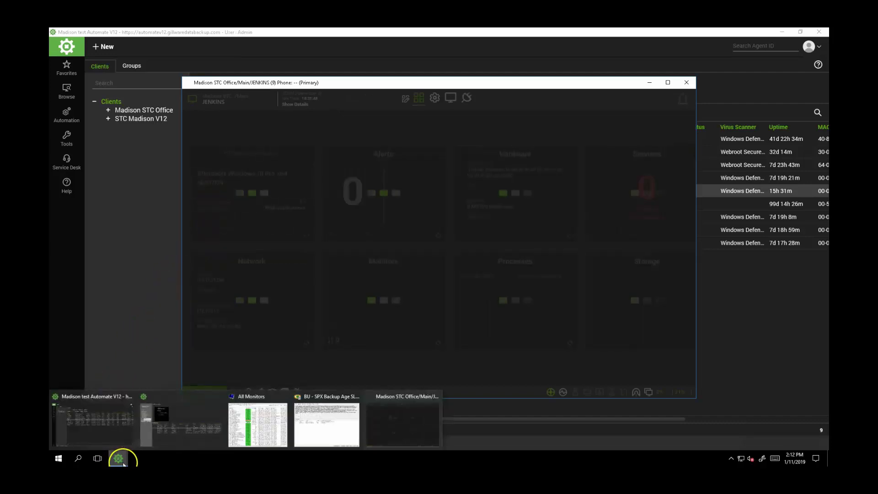
pyautogui.click(183, 443)
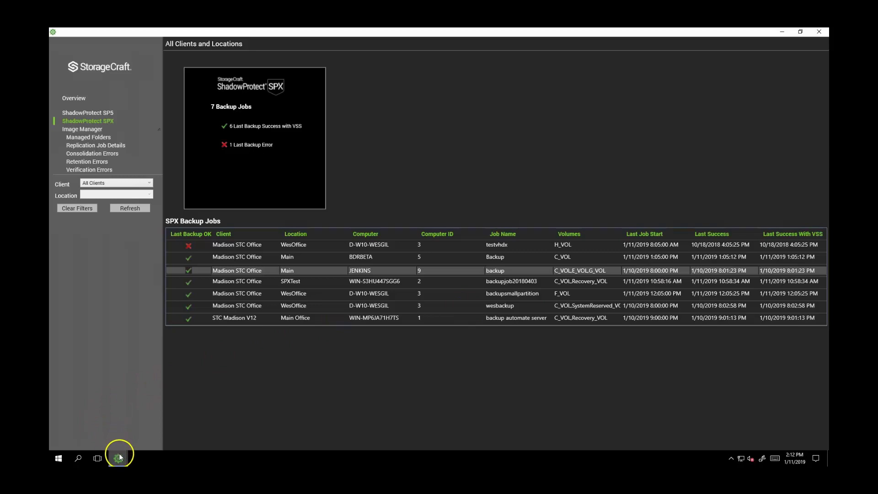
pyautogui.moveTo(120, 456)
pyautogui.click(259, 422)
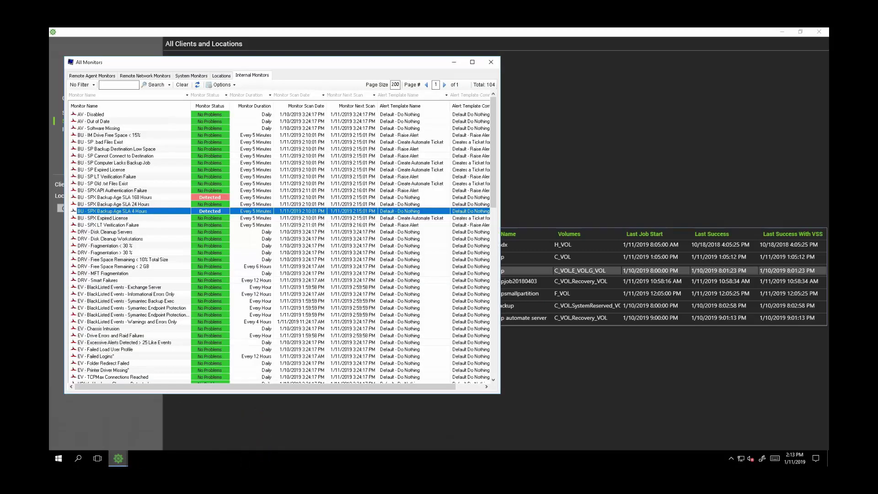
# - Put away All Monitors and show the StorageCraft ShadowProtect 5, SPX and ImageManager overview
pyautogui.click(454, 62)
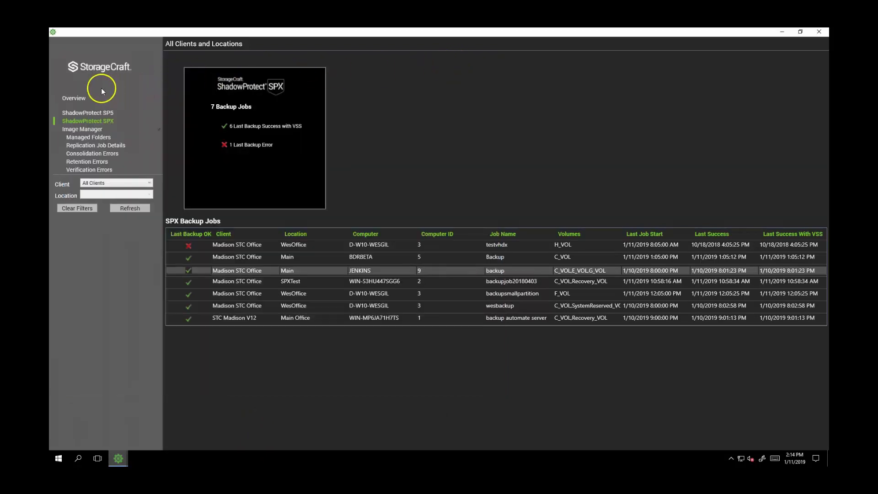
pyautogui.click(71, 99)
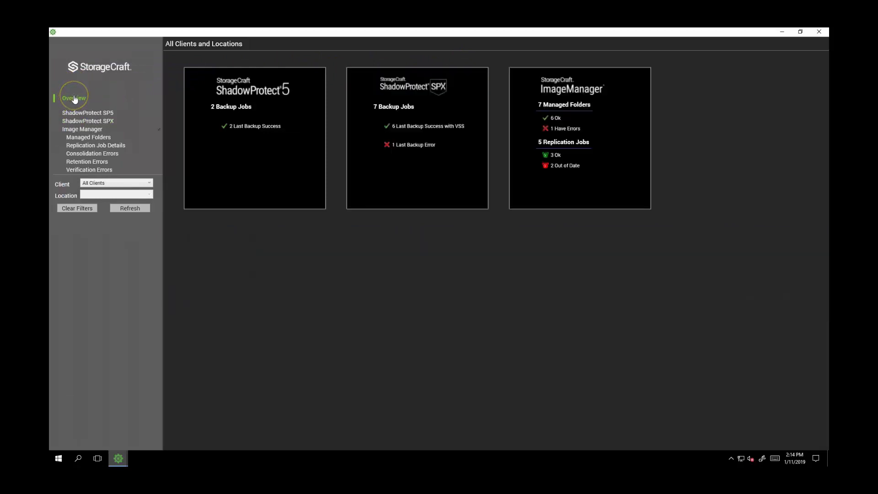
pyautogui.click(73, 100)
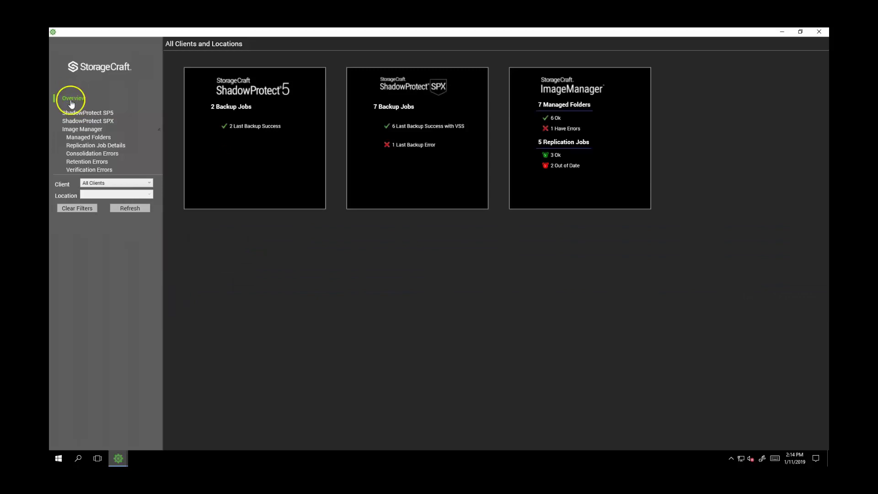